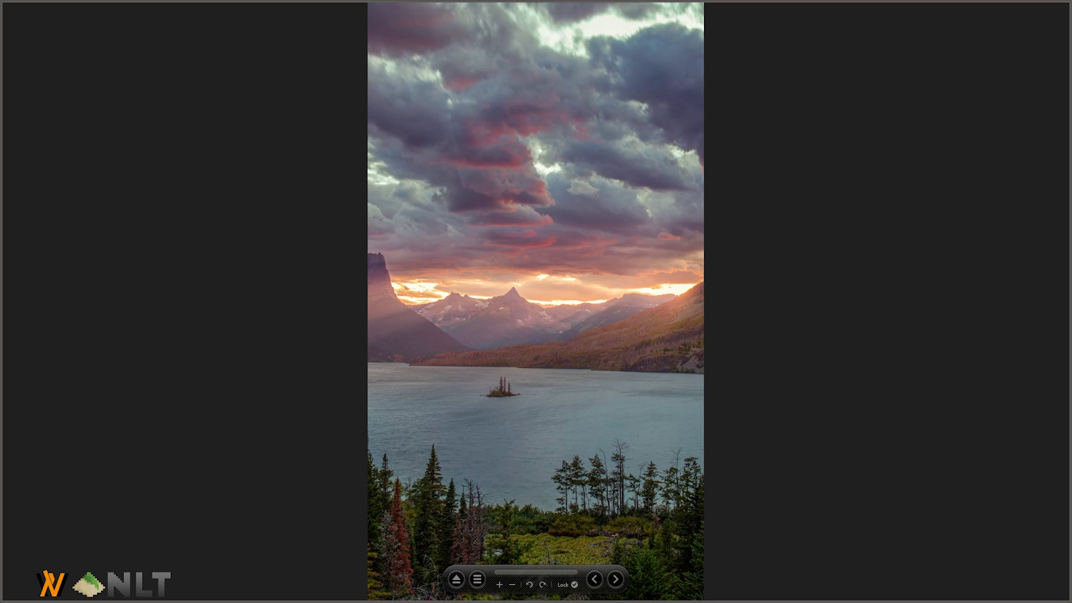
Close Honeyview and open the WARNING tweet on its own in Twitter.
mouse_move(893, 34)
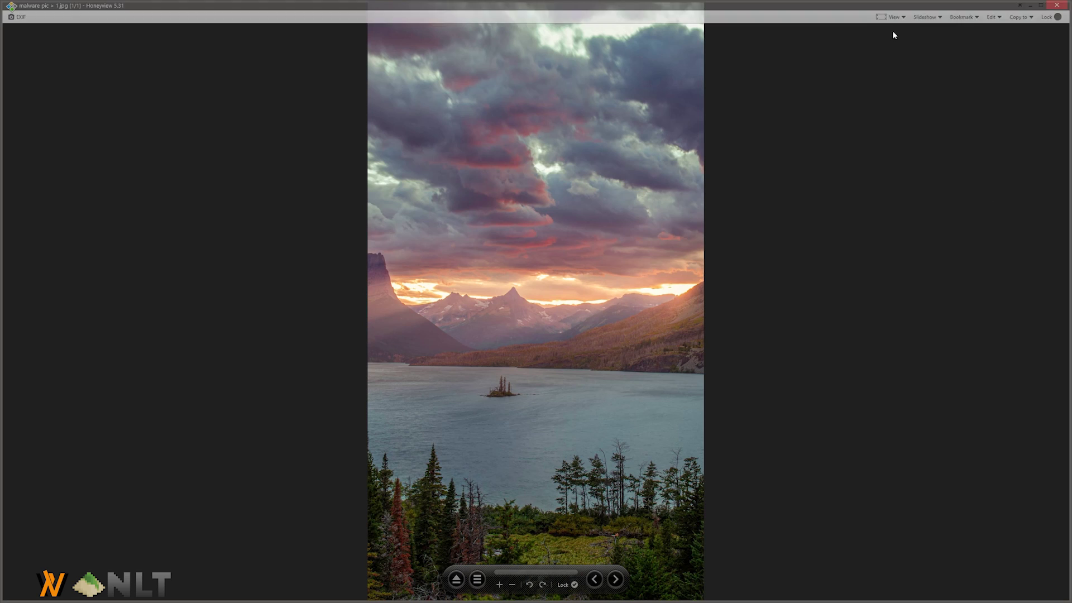
left_click(1055, 5)
left_click(961, 368)
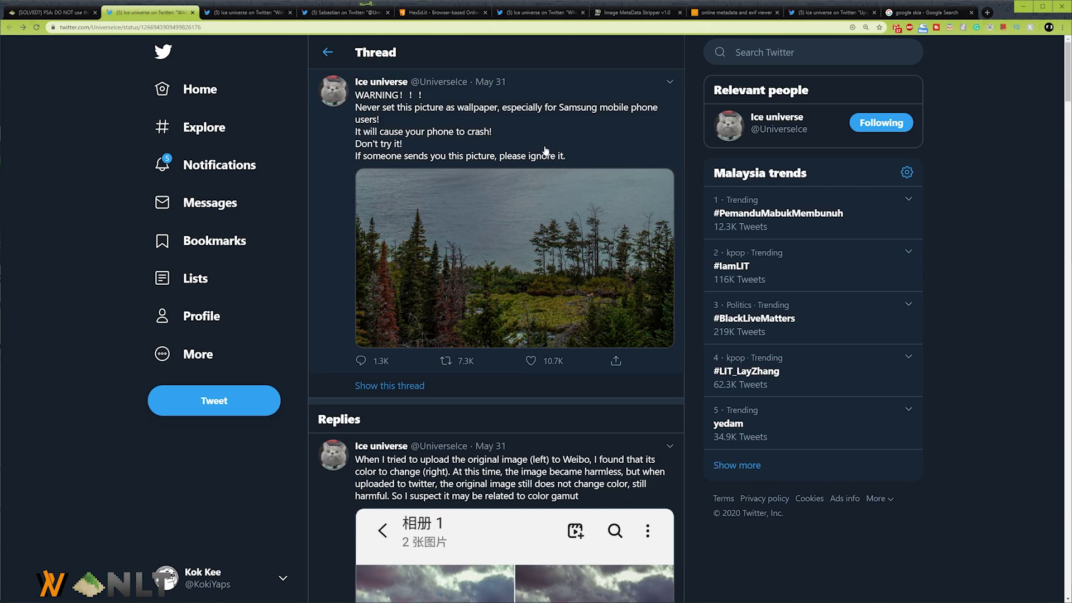
left_click(495, 153)
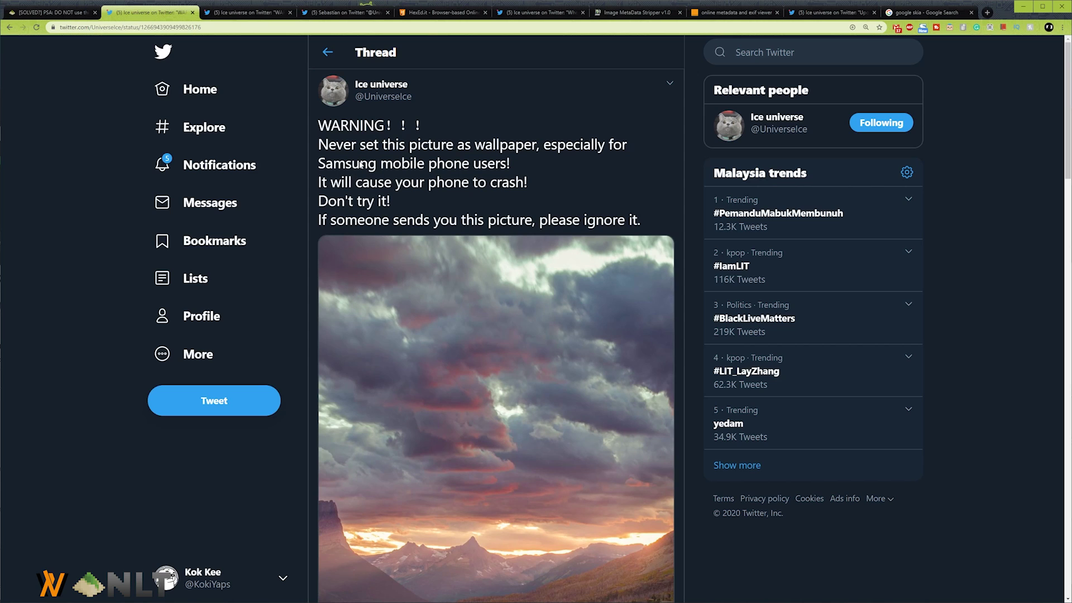
Highlight 'Samsung mobile phone users', scroll through the image and replies, then return to the thread.
left_click_drag(361, 166, 505, 165)
left_click(388, 174)
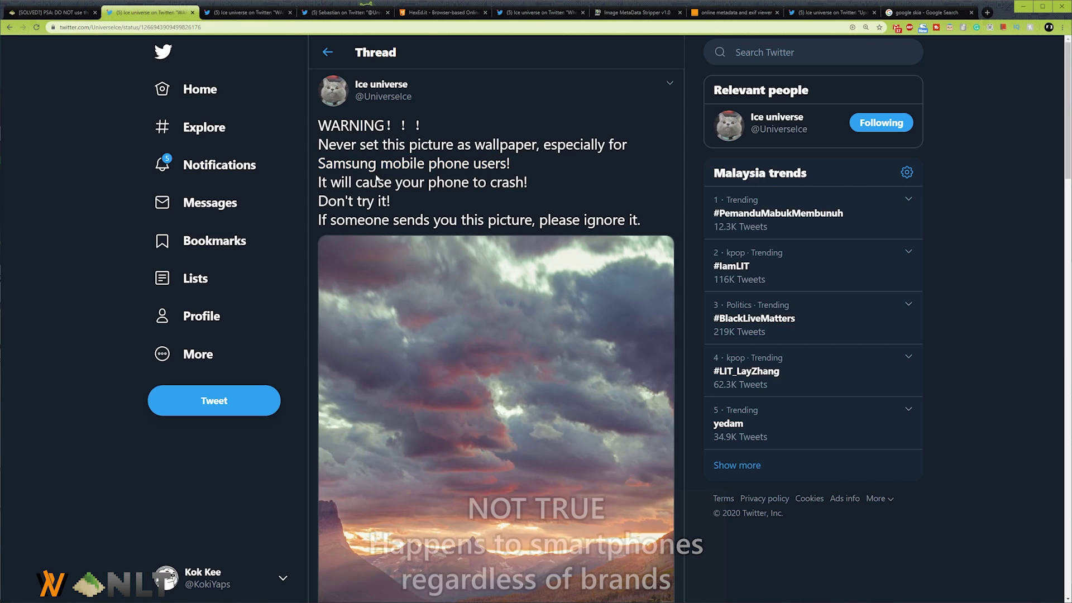
scroll(388, 175, "down", 1)
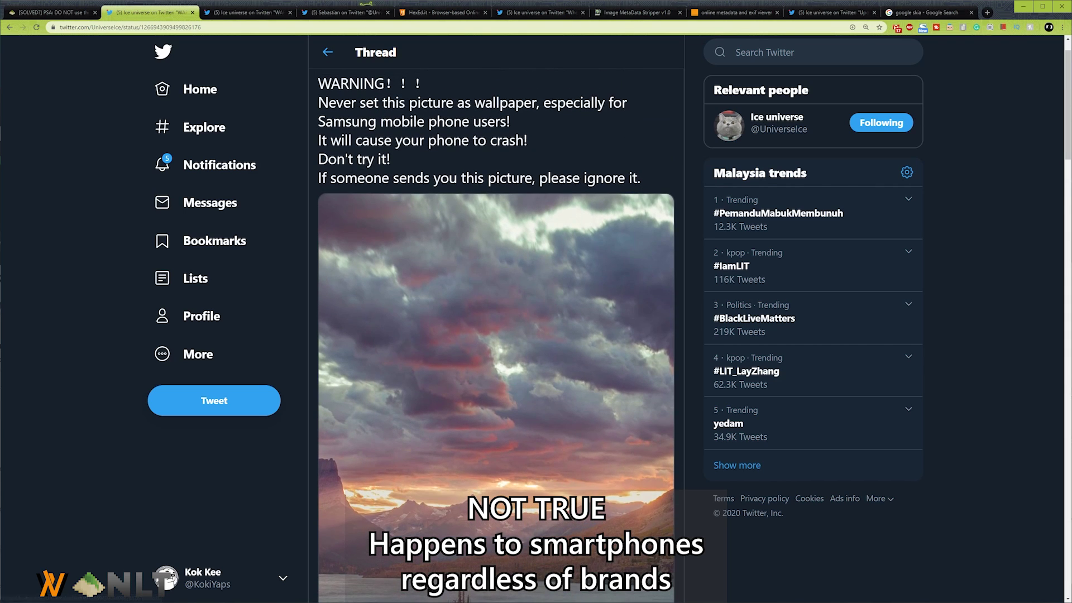
scroll(390, 186, "down", 5)
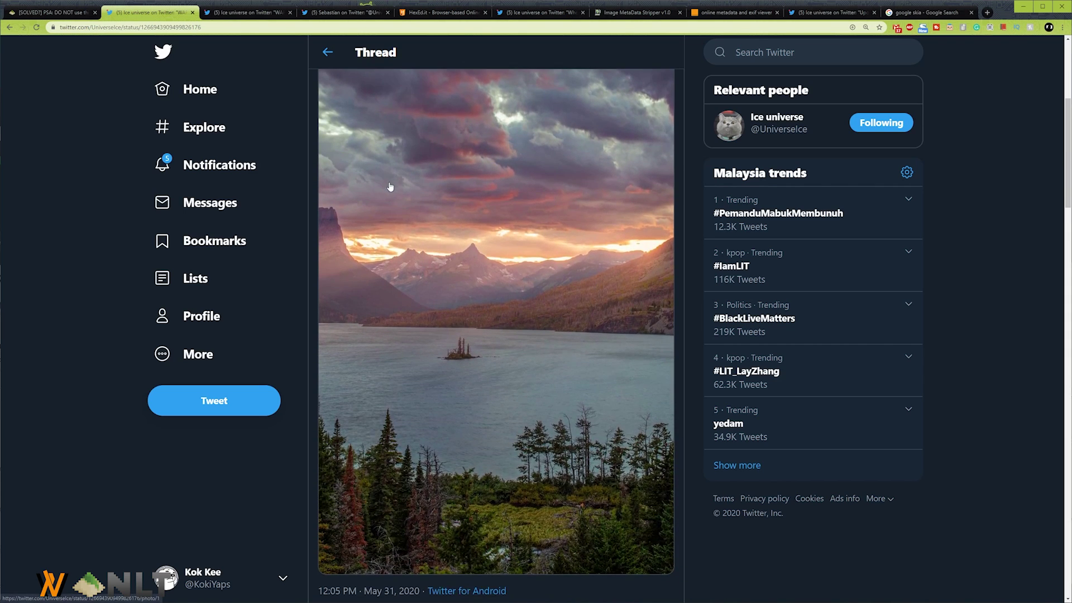
scroll(389, 186, "down", 5)
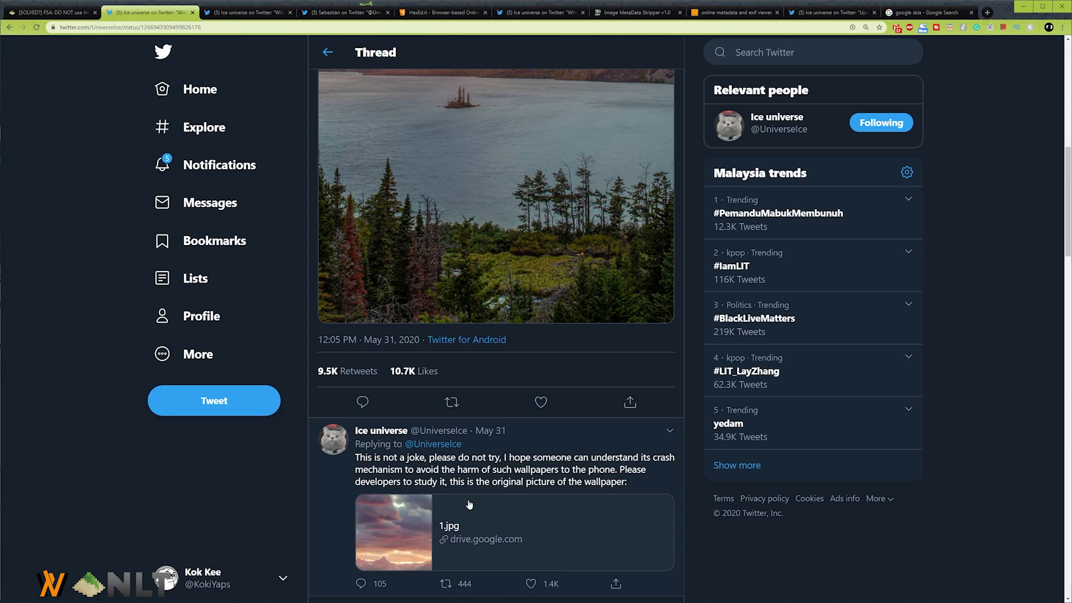
left_click(232, 15)
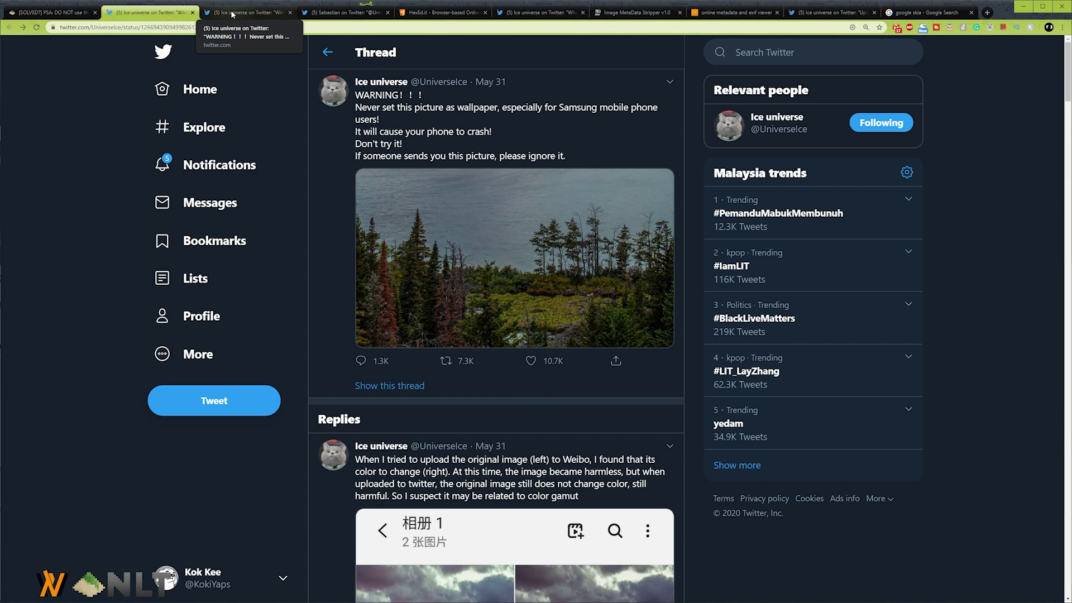
Watch the crashing-phone reply videos and the Google Pixel reply, ending on 1.jpg in HexEd.it.
left_click(232, 15)
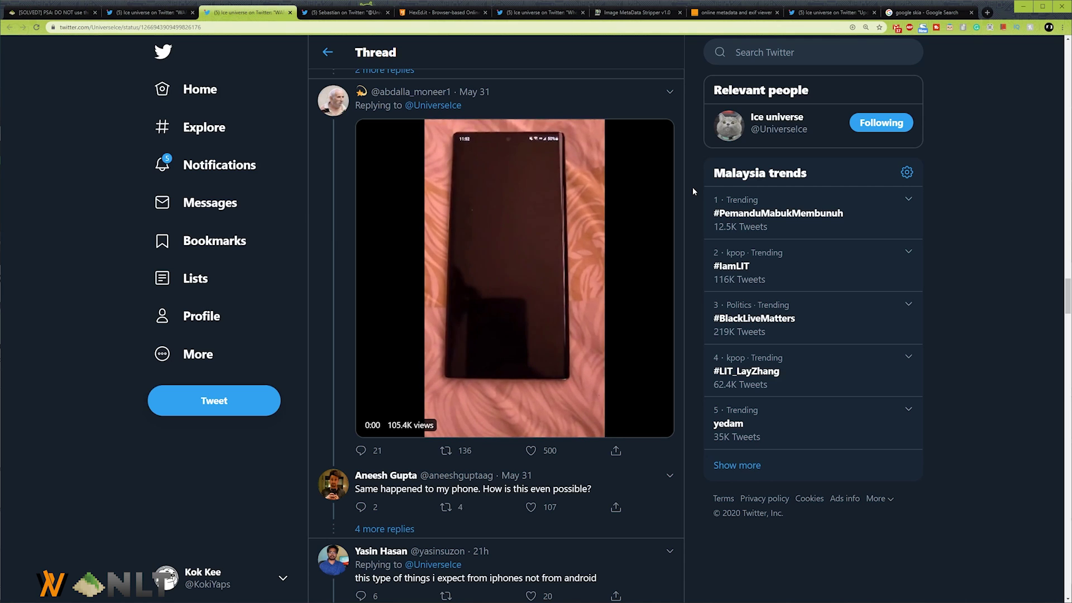
key("ctrl+Tab")
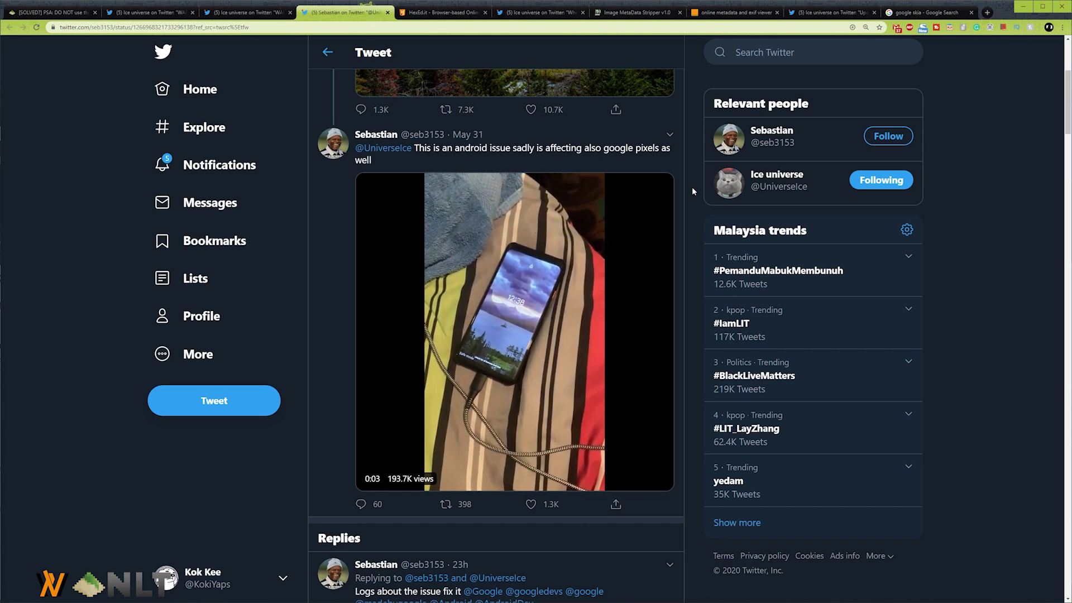
key("ctrl+Tab")
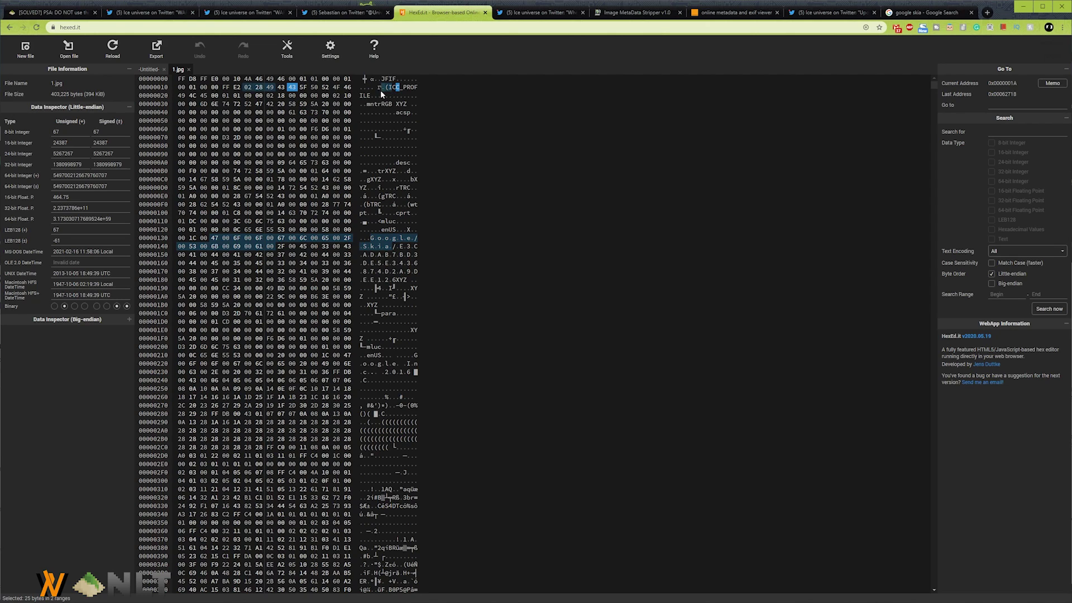
Add the ICC_PROFILE header to the selection and inspect the byte where Google begins.
left_click_drag(390, 88, 369, 98)
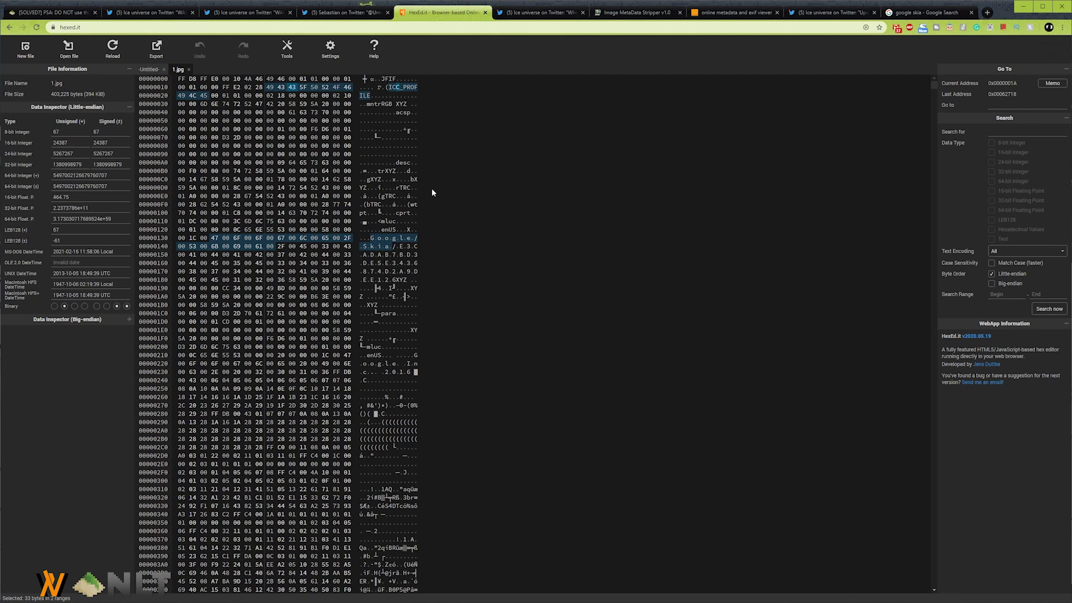
left_click(372, 239)
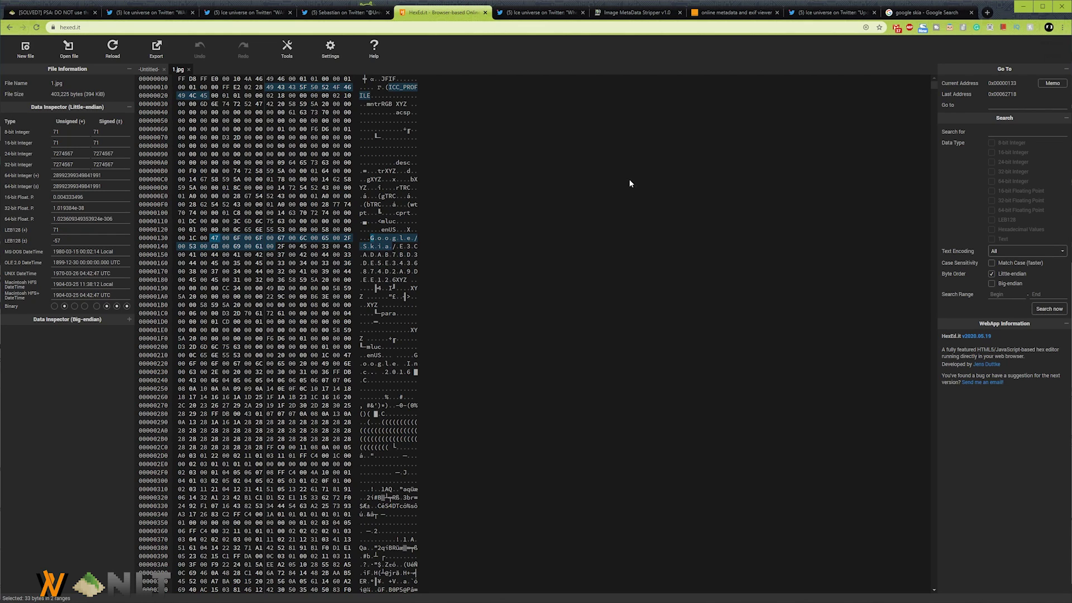
Check the google skia results confirming Google developed Skia, then go back to HexEd.it.
left_click_drag(926, 12, 536, 13)
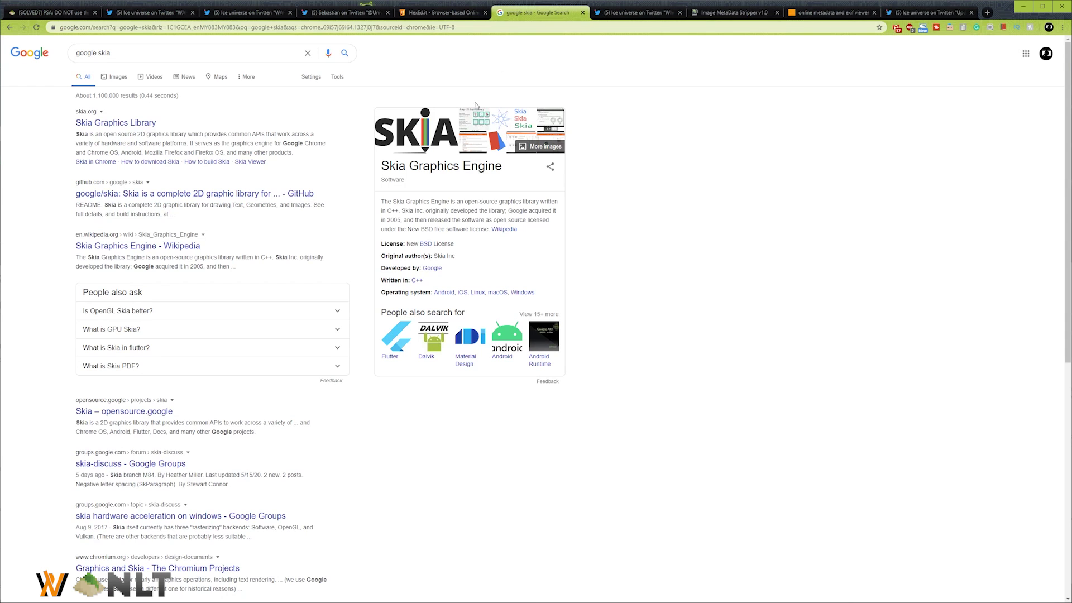
left_click_drag(527, 211, 404, 220)
left_click(404, 220)
left_click(442, 12)
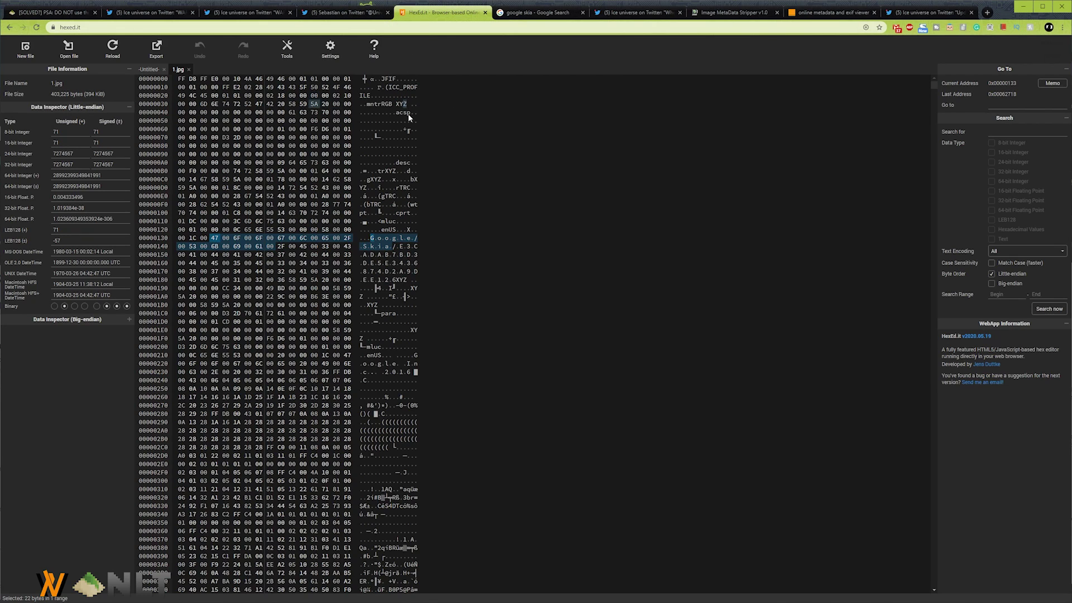
Select only the G byte at offset 0x133, dropping the 22-byte Google/Skia selection.
left_click(380, 244)
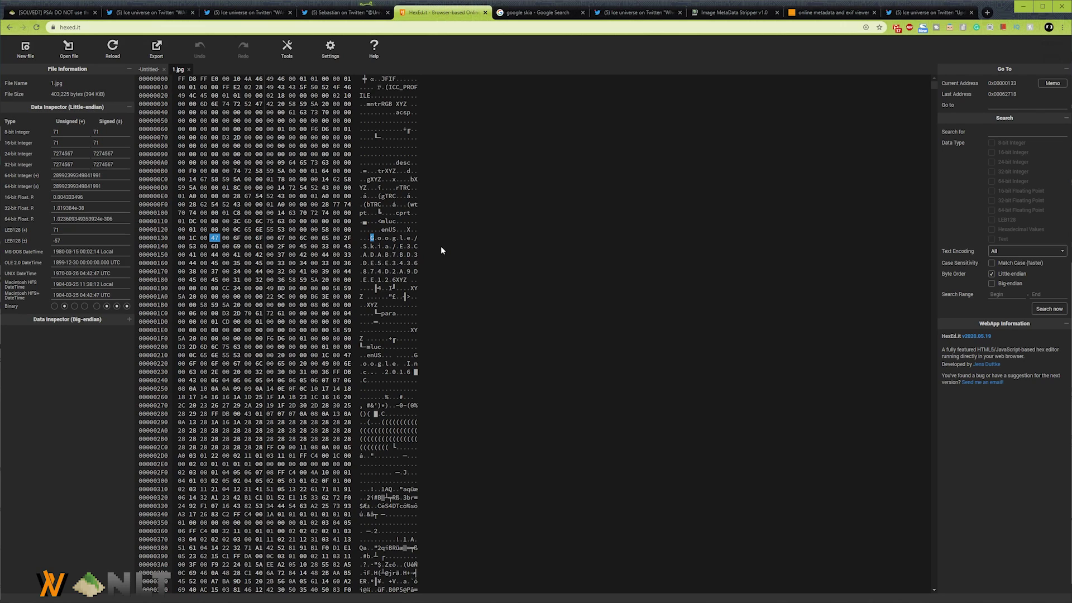
Enlarge the Weibo before-and-after colour comparison, then go to the Image MetaData Stripper page.
left_click(636, 12)
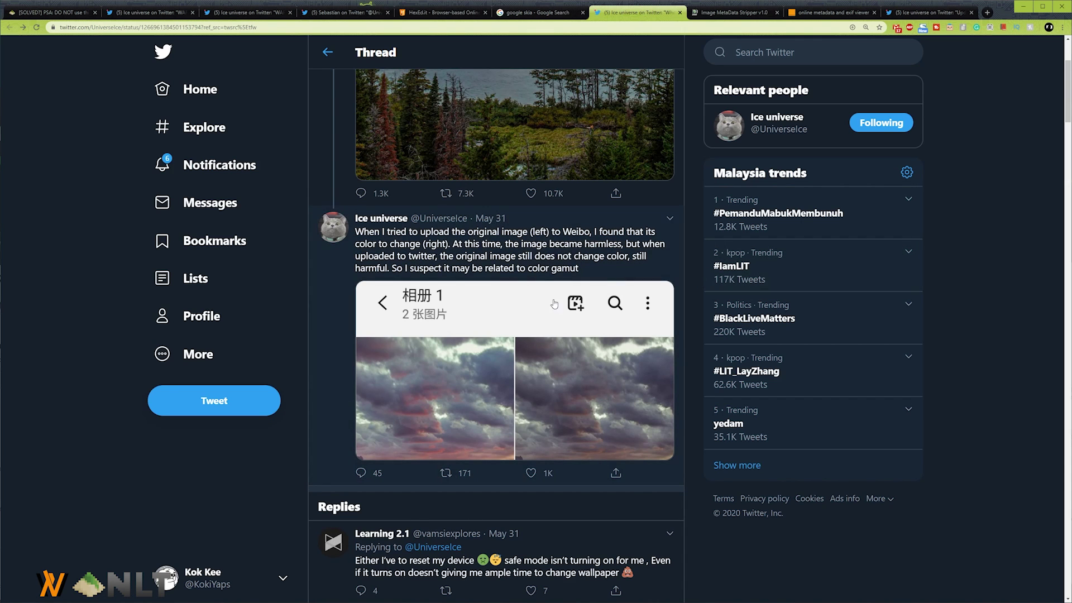
left_click(510, 303)
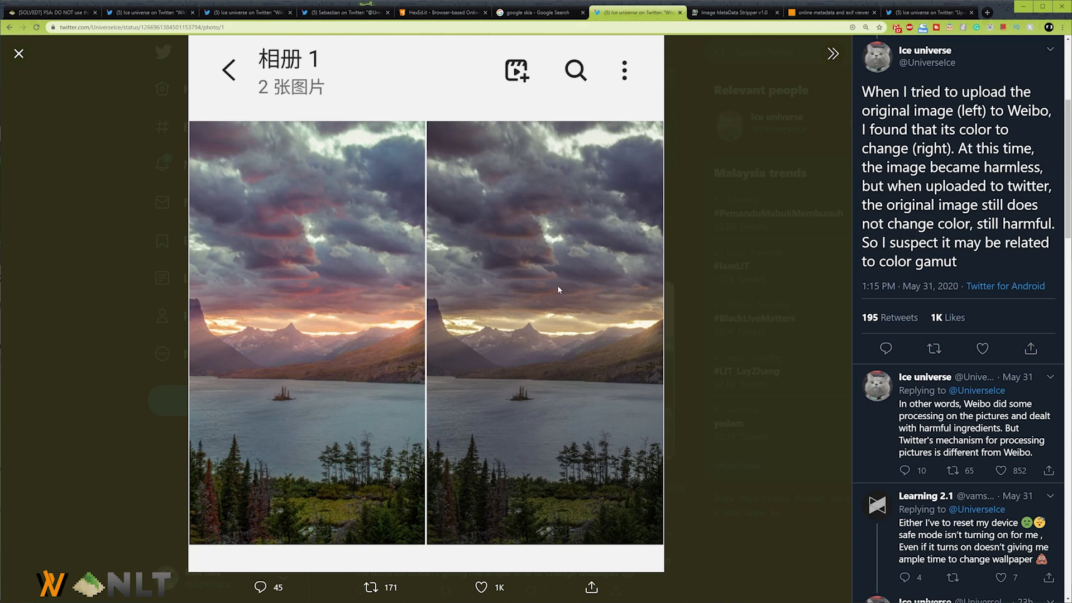
left_click(733, 12)
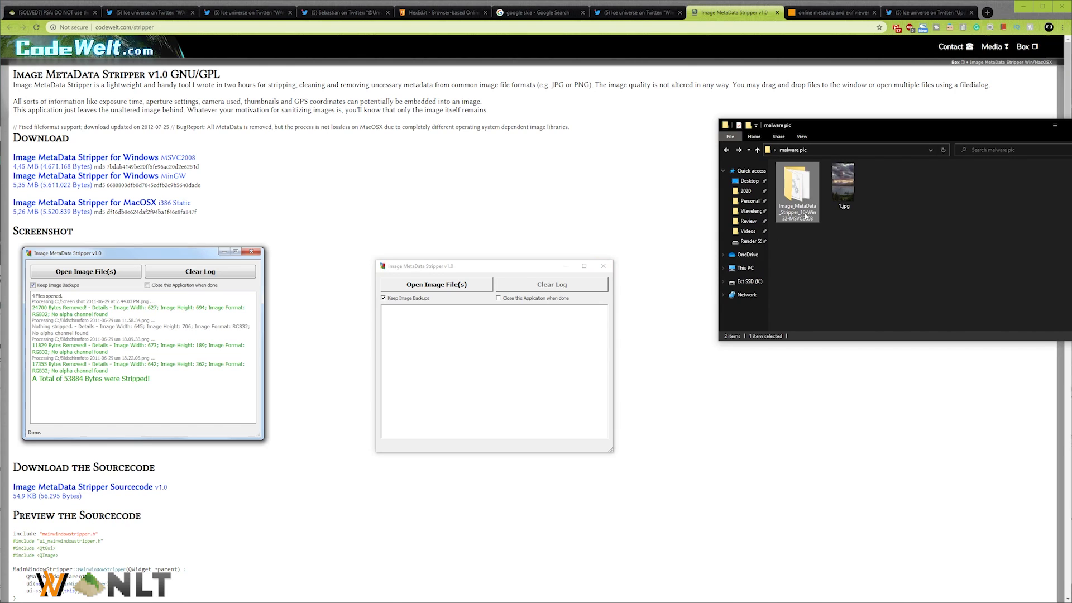
Drop 1.jpg into Image MetaData Stripper and confirm 8078 bytes stripped in the log.
left_click_drag(842, 184, 502, 347)
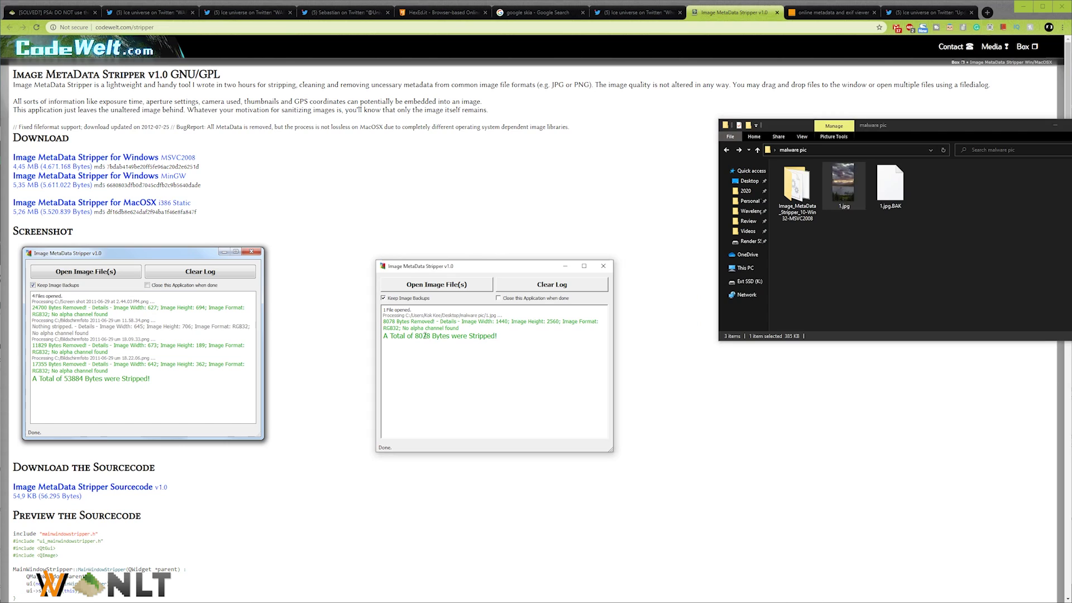
double_click(423, 336)
left_click(510, 350)
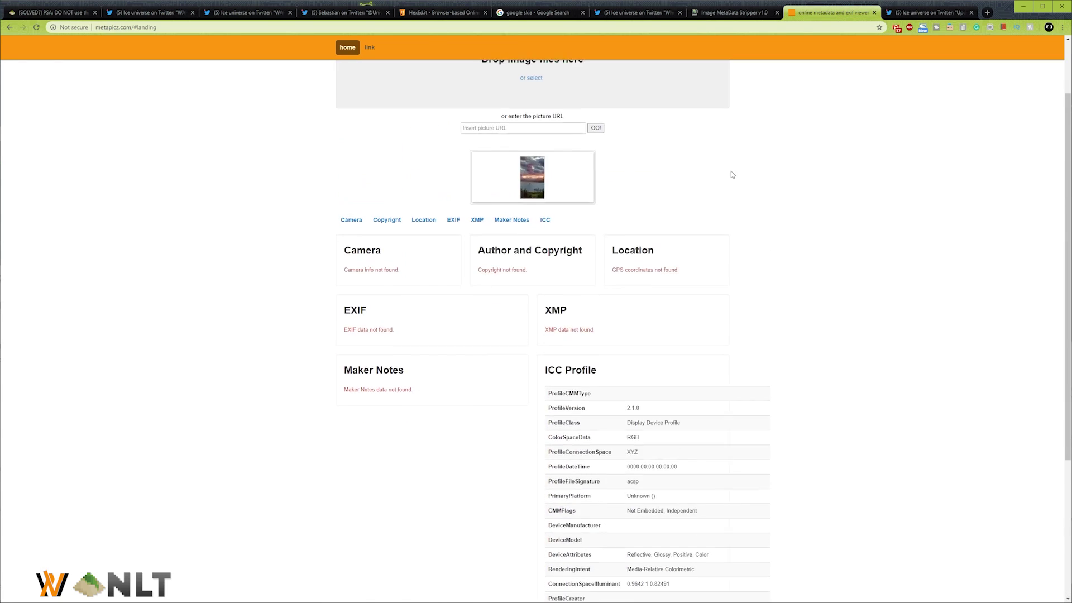
Scroll the metapicz results down to the ICC Profile card.
scroll(714, 186, "down", 4)
scroll(684, 219, "up", 3)
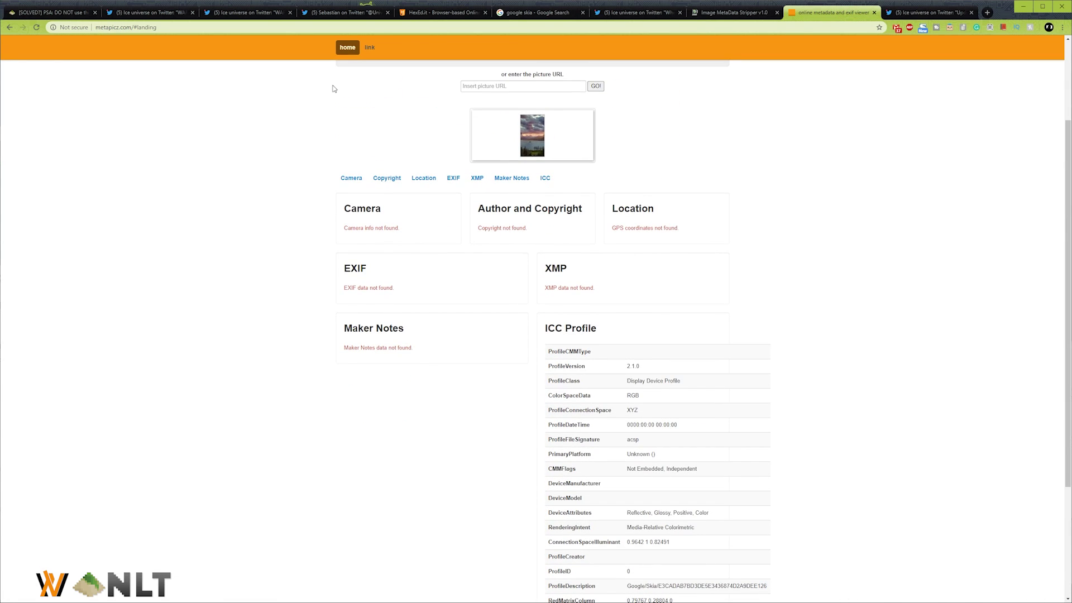
scroll(771, 262, "down", 3)
scroll(772, 254, "up", 4)
scroll(767, 258, "down", 5)
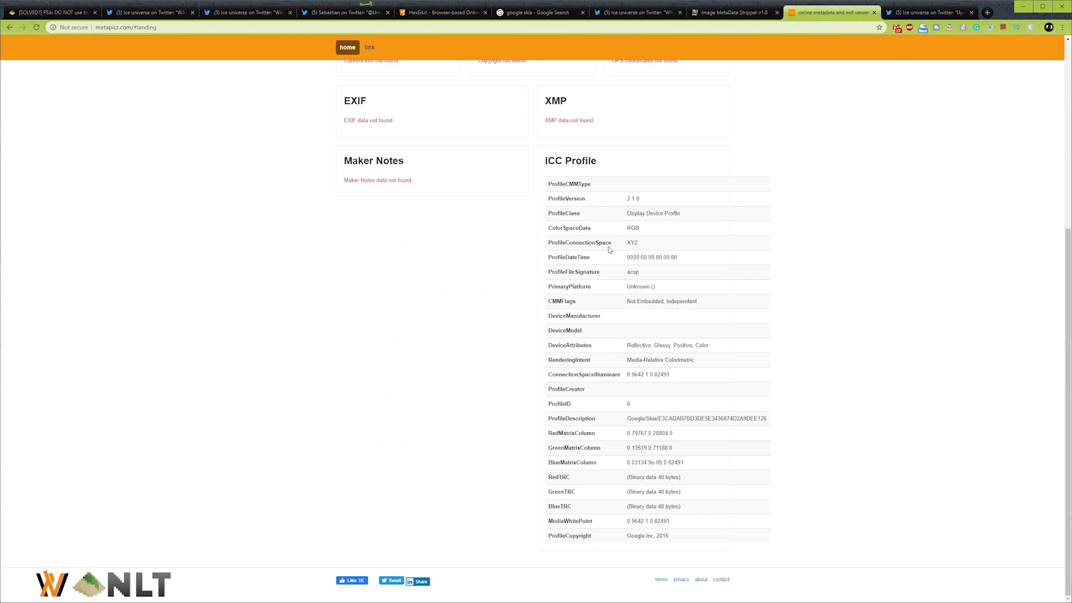
left_click_drag(545, 161, 722, 536)
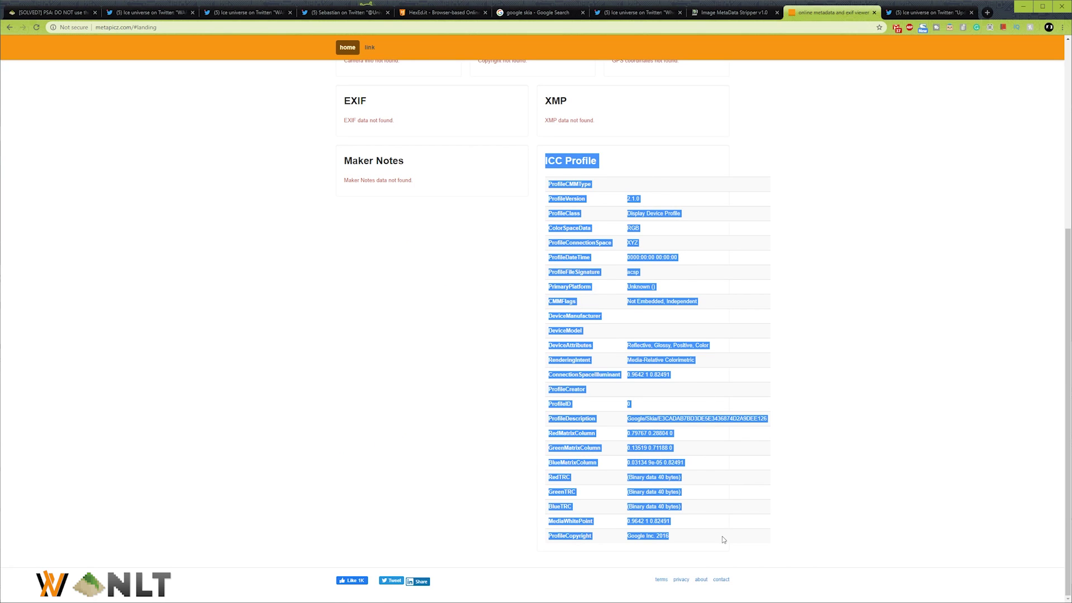
left_click(664, 426)
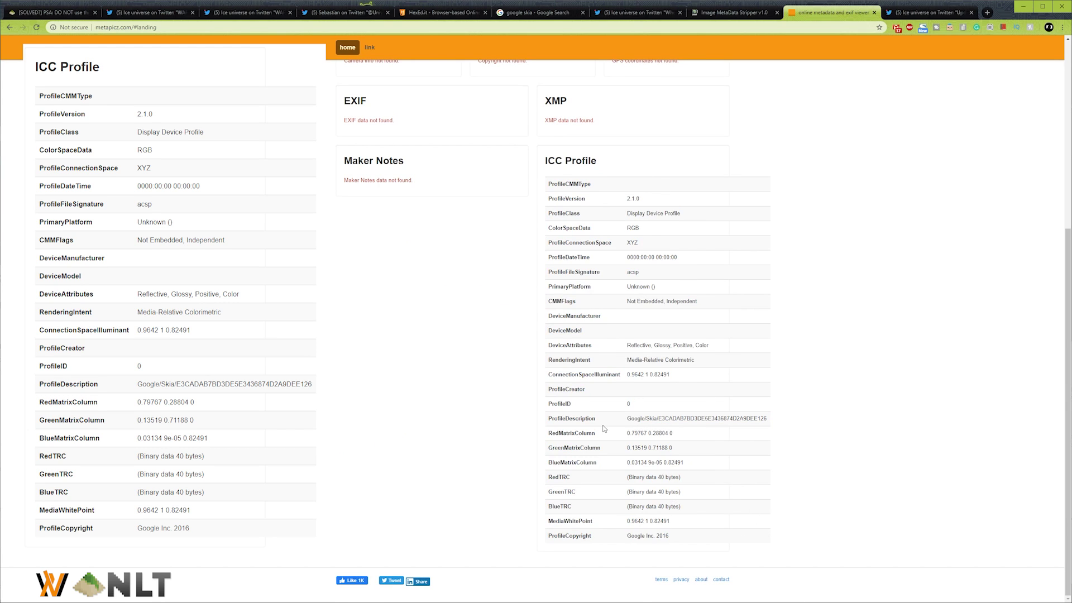
Highlight the ProfileDescription Google/Skia and ProfileCopyright Google Inc. 2016 rows.
double_click(579, 420)
left_click_drag(579, 420, 673, 423)
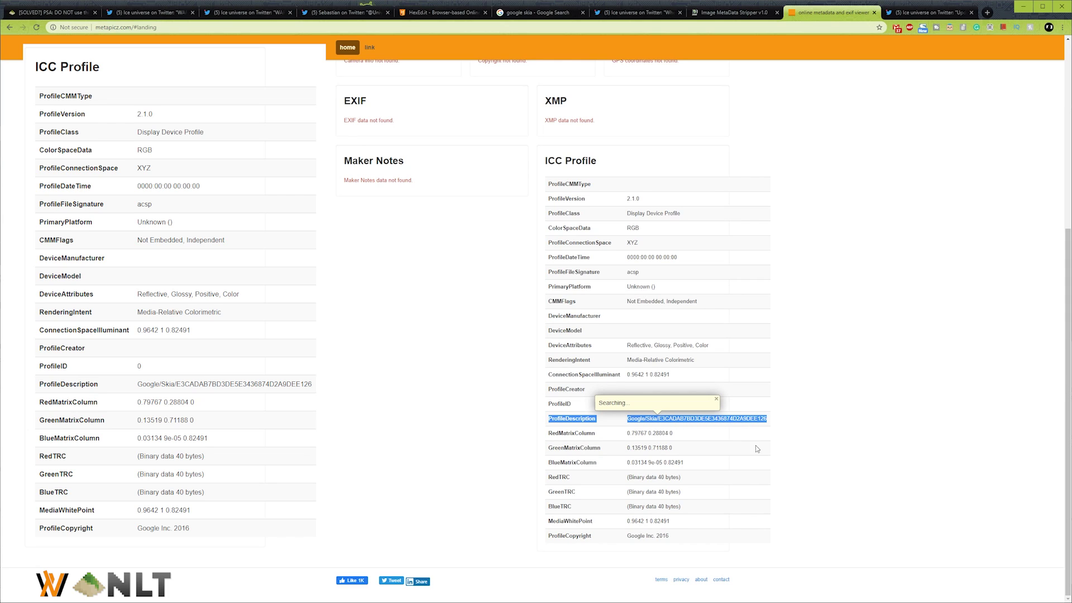
left_click_drag(673, 537, 548, 536)
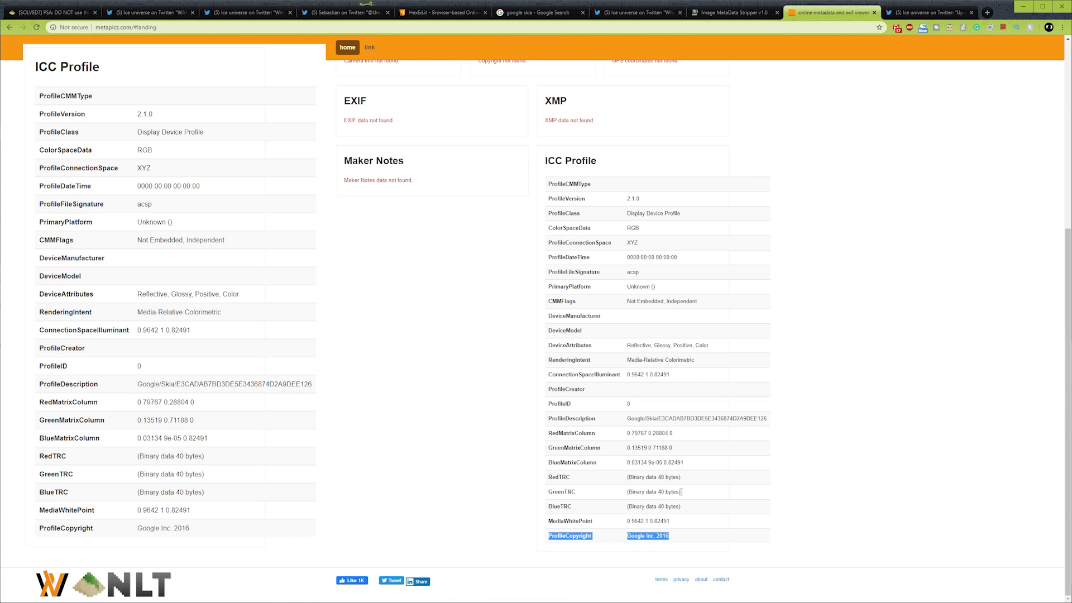
scroll(692, 483, "up", 3)
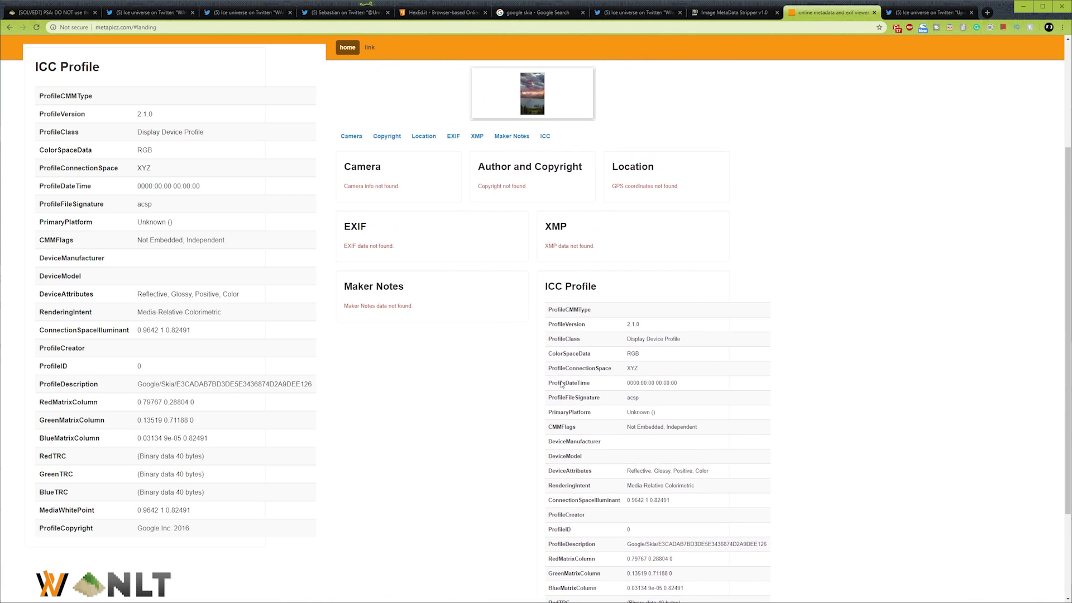
scroll(702, 447, "down", 3)
left_click_drag(657, 418, 558, 375)
left_click(564, 418)
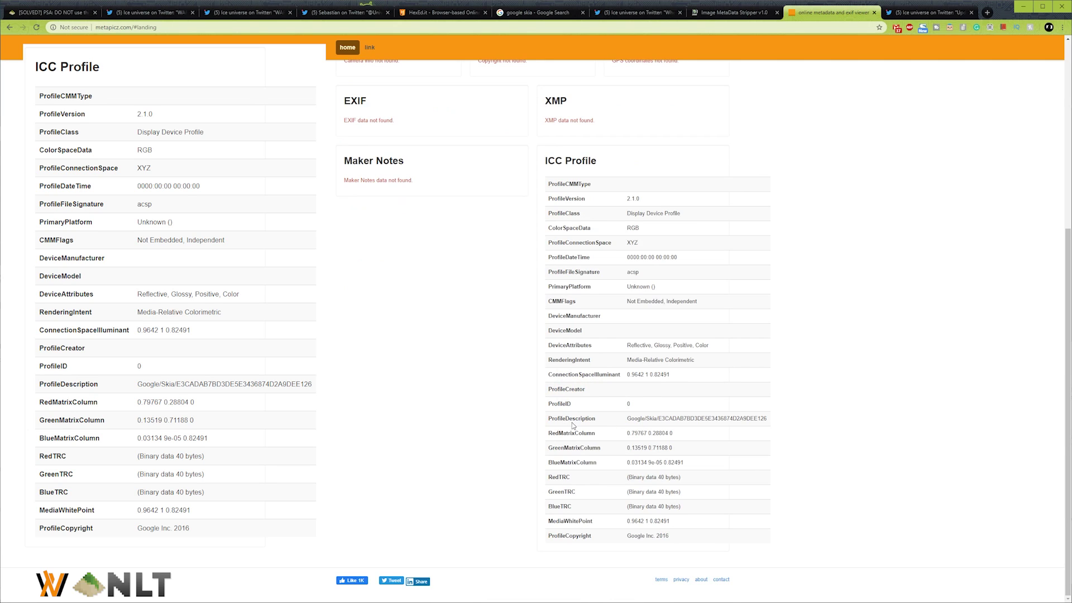
scroll(616, 433, "up", 2)
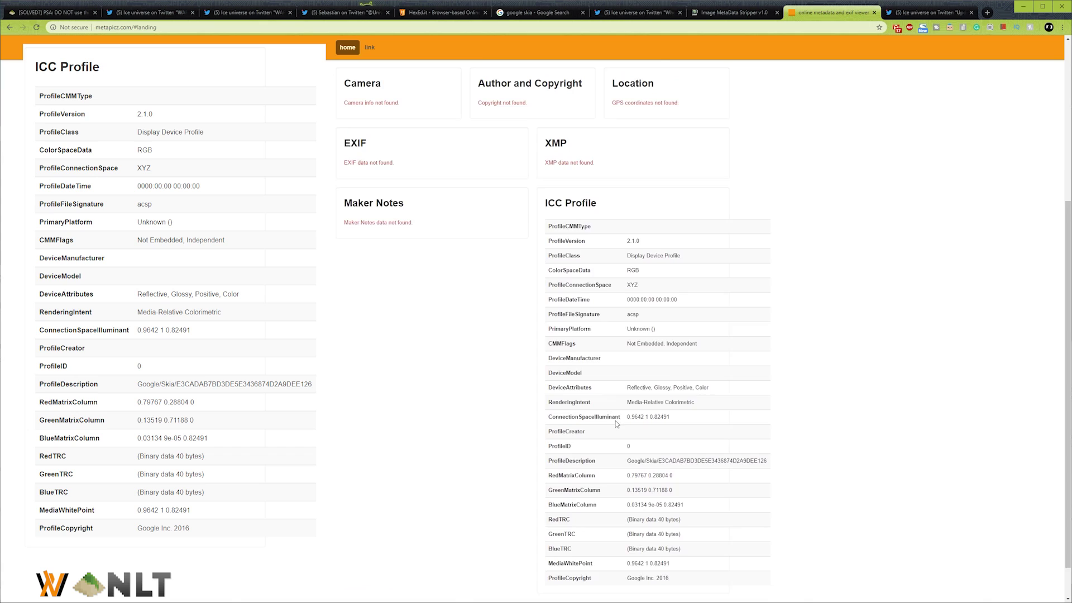
scroll(615, 421, "up", 6)
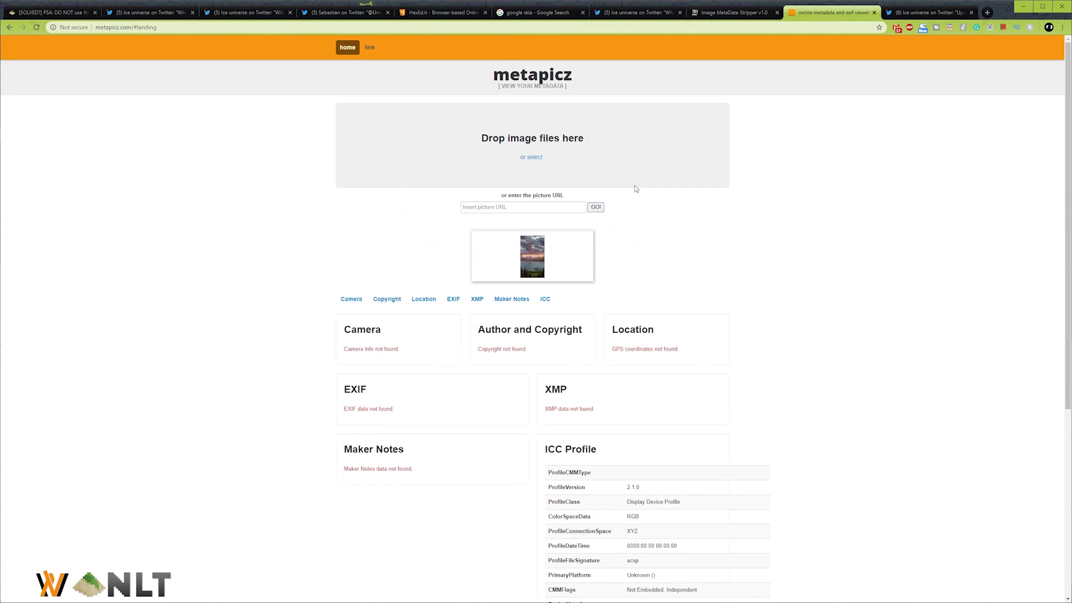
Open the WARNING tweet's mountain lake wallpaper photo full size.
scroll(621, 182, "down", 1)
scroll(622, 182, "up", 1)
left_click(149, 13)
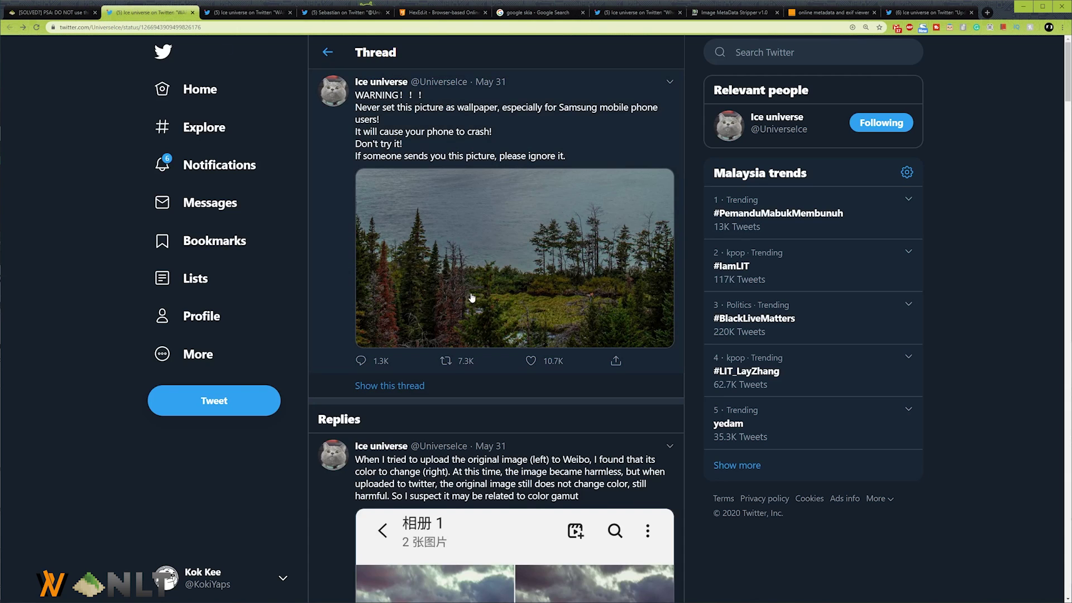
left_click(519, 223)
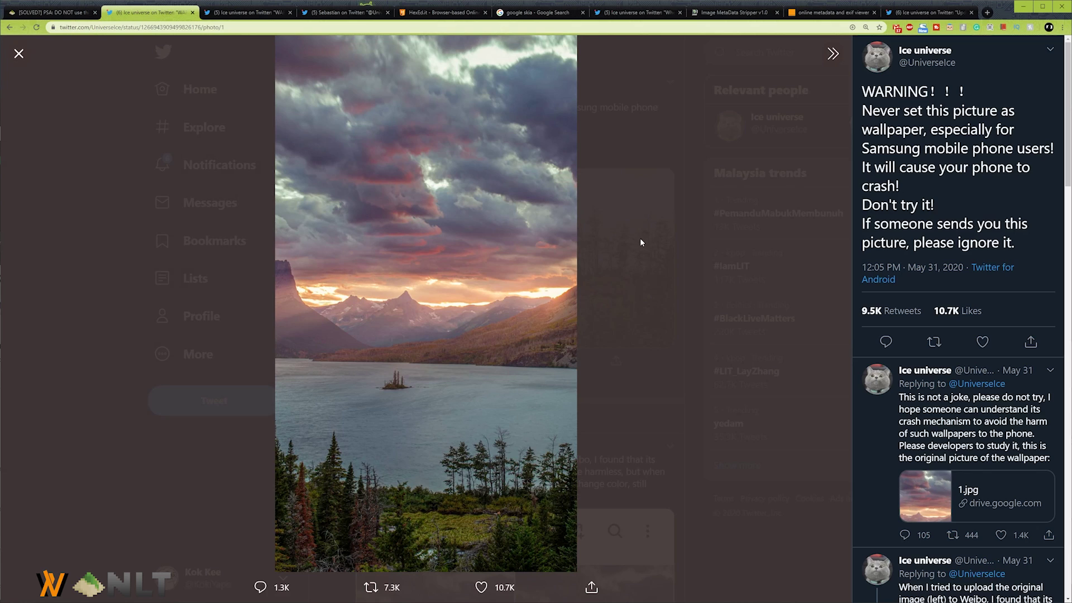
Flip between the google skia results and the wallpaper photo to compare them.
left_click(518, 16)
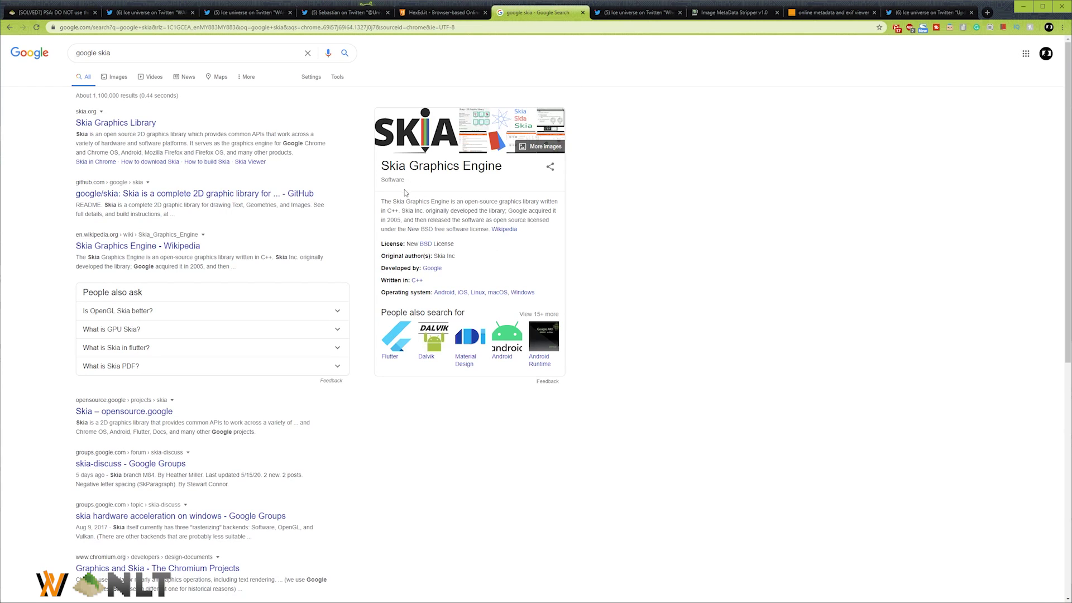
left_click(155, 16)
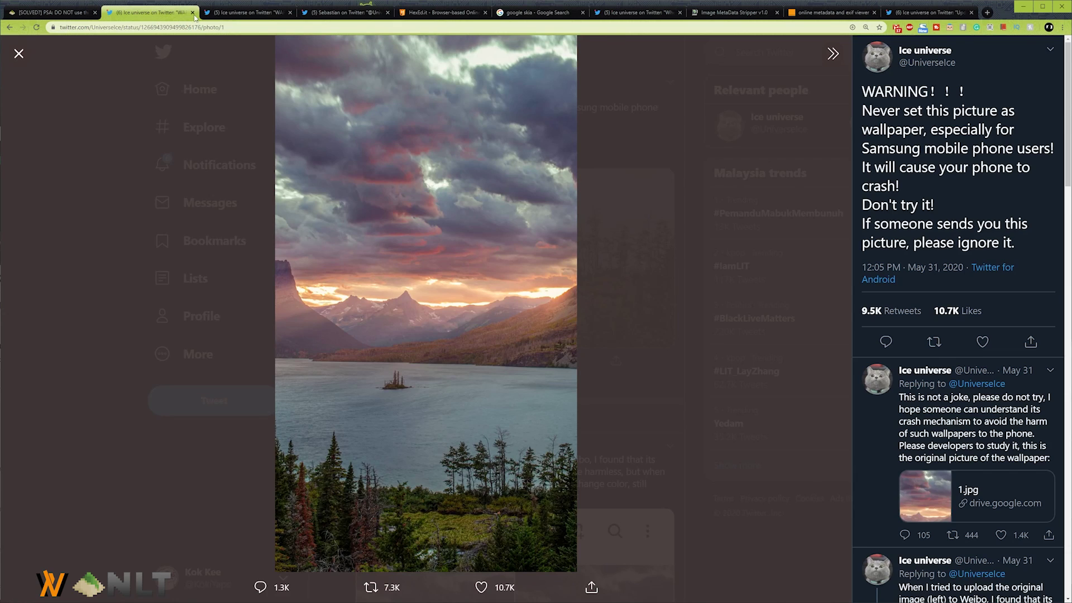
left_click(536, 13)
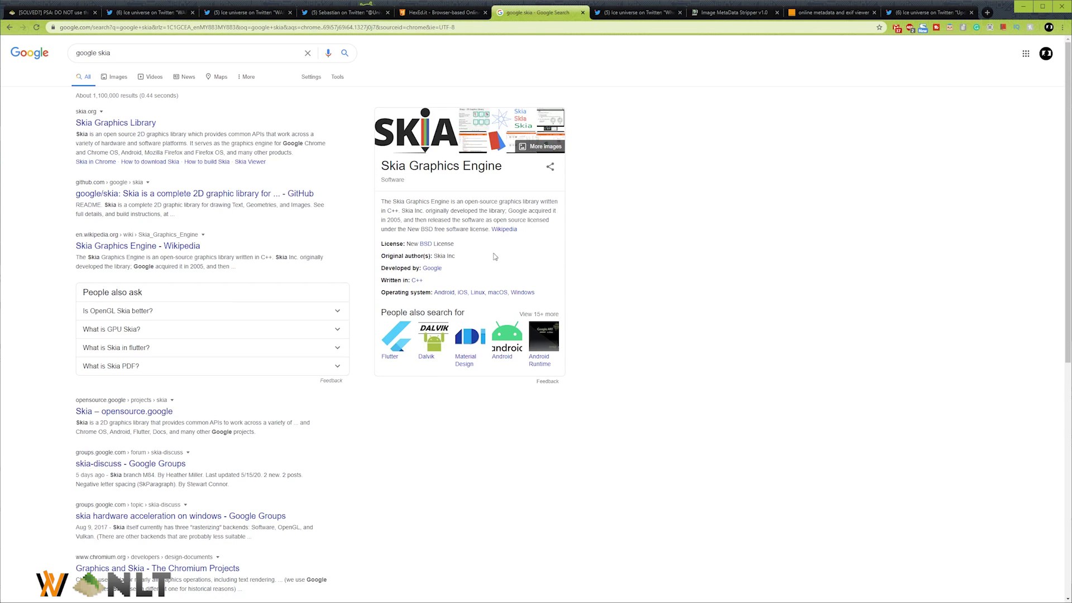
left_click(152, 15)
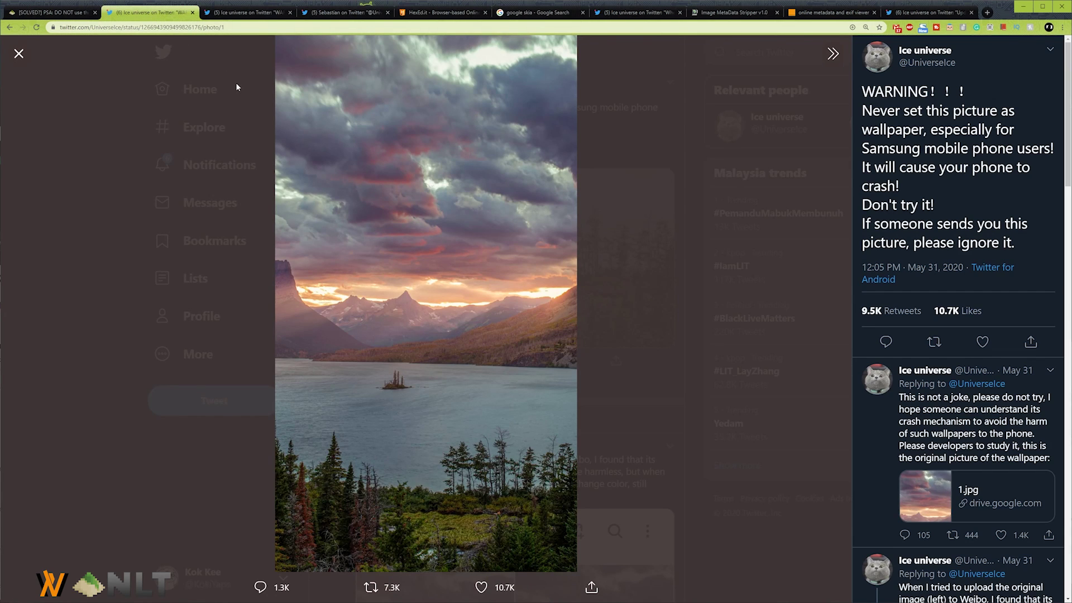